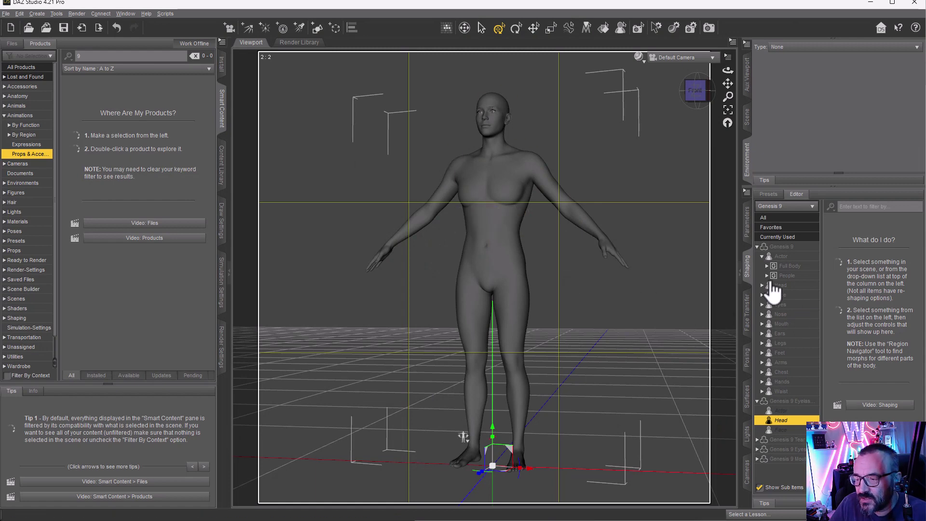
Step: Reset the Freja 9 Head morph to 0% under Actor > Head
left_click(784, 256)
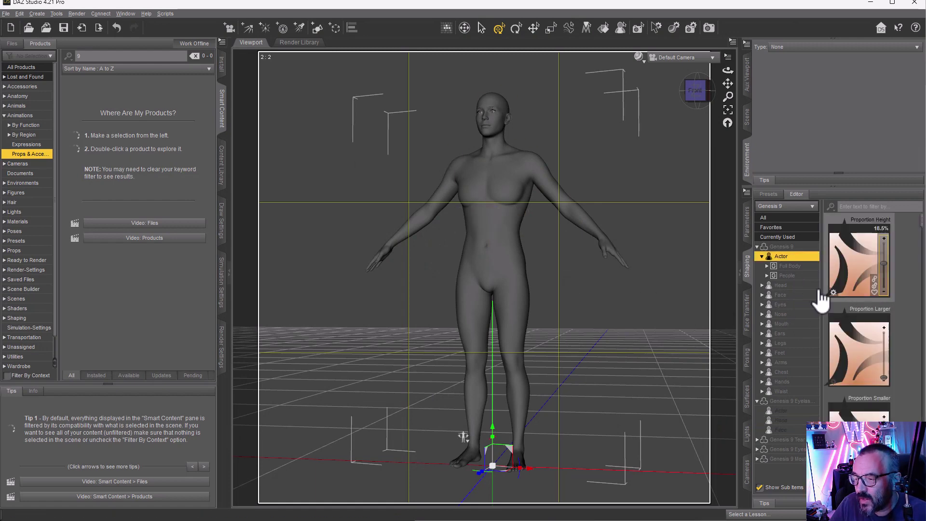
left_click(794, 285)
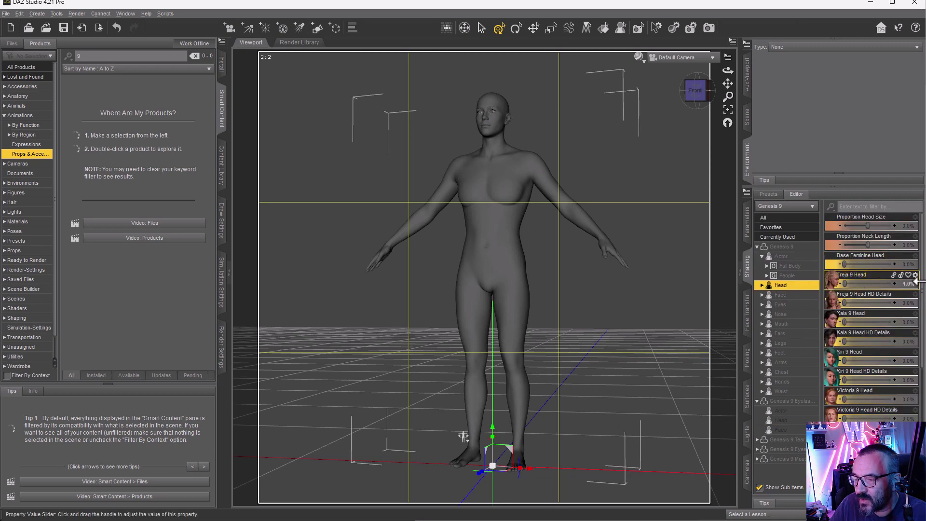
left_click_drag(916, 283, 897, 282)
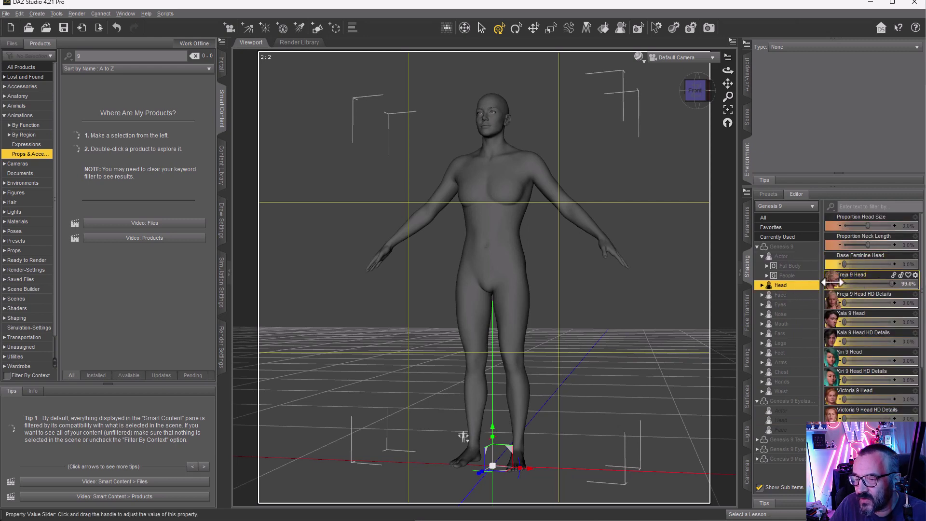
Step: Select Genesis 9 and test the Proportion Smaller morph, then restore normal size
left_click(490, 126)
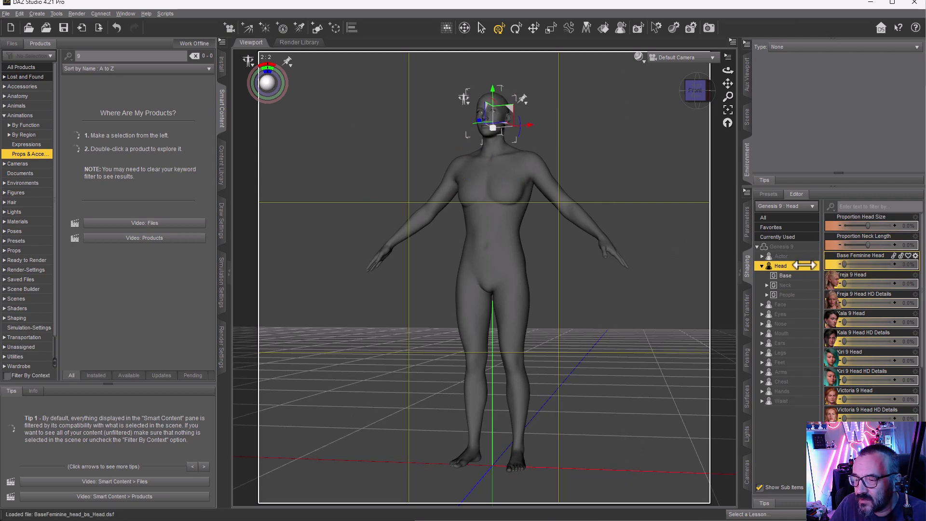
left_click(780, 247)
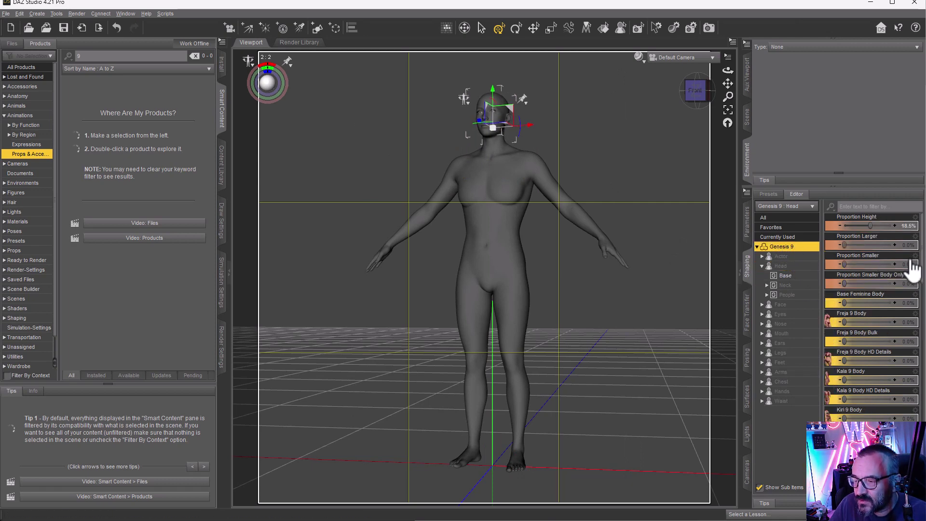
left_click_drag(846, 264, 799, 258)
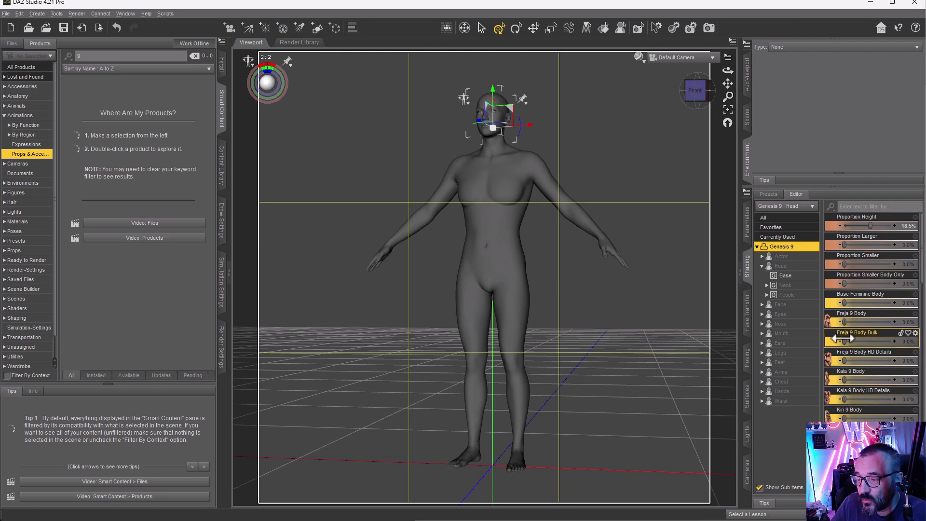
Step: Preview the Freja 9 Body shape on the figure, ending the slider at 0.0%
left_click_drag(870, 320, 587, 330)
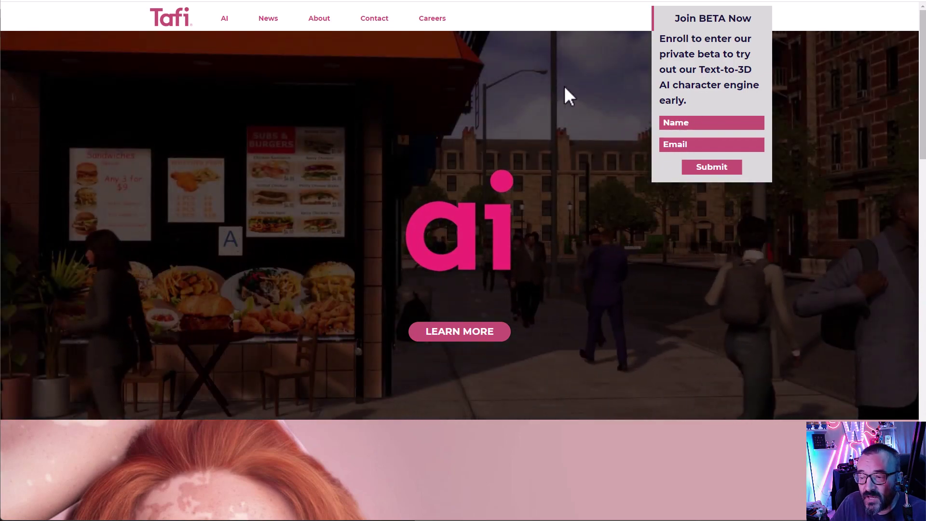
Step: Collapse the Join BETA Now panel and scroll through the Daz 3D and Web3 Solutions sections and back
left_click(703, 21)
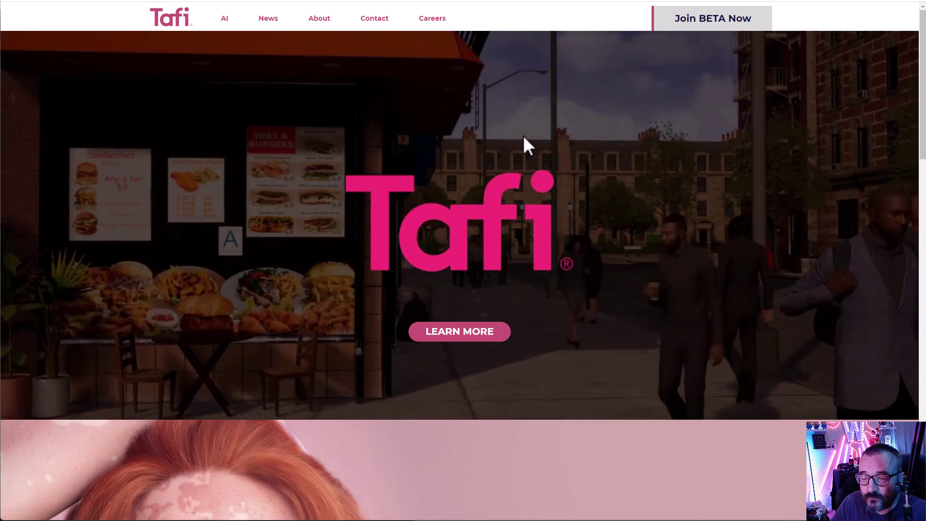
scroll(646, 237, "down", 5)
scroll(482, 352, "down", 3)
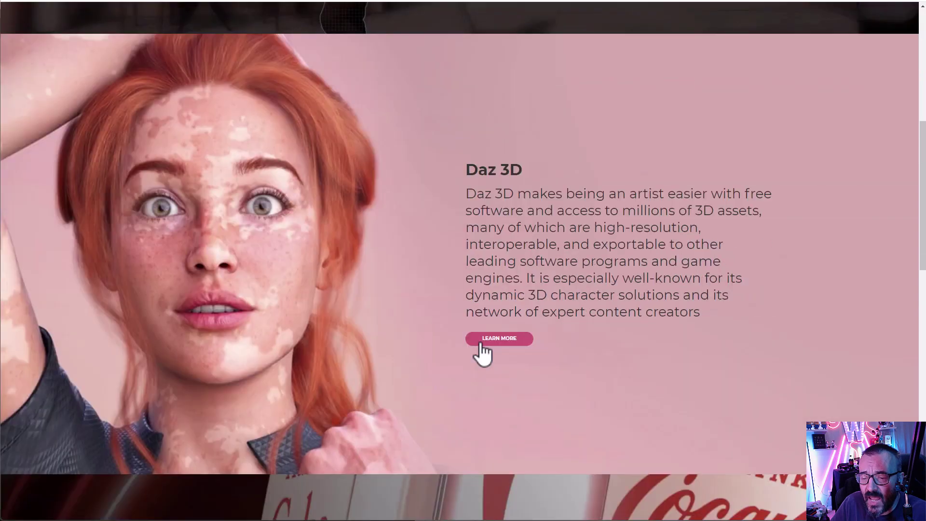
scroll(465, 346, "down", 4)
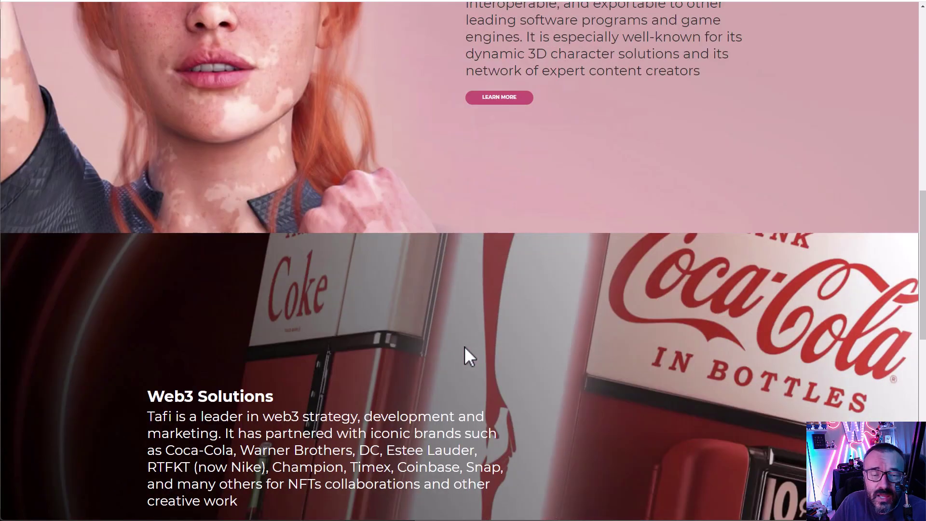
scroll(465, 346, "down", 2)
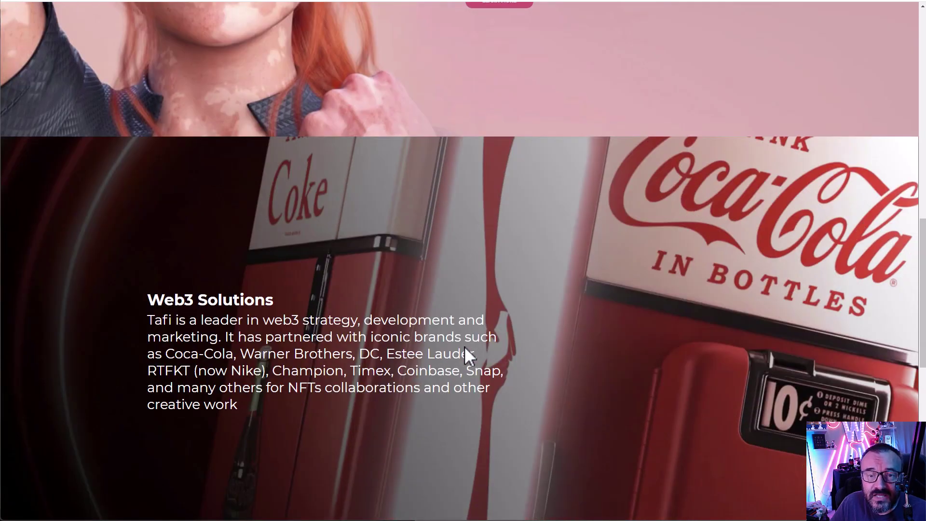
scroll(465, 346, "up", 9)
scroll(465, 347, "up", 2)
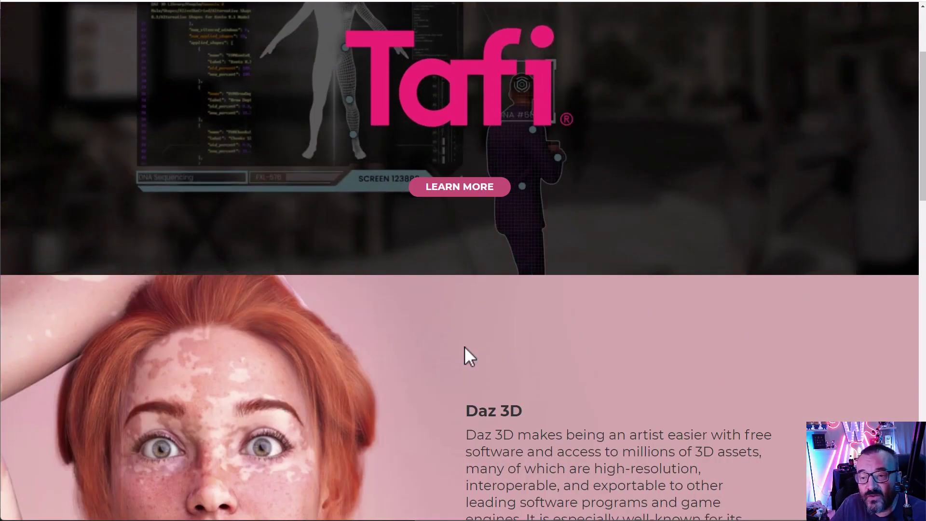
scroll(464, 347, "up", 3)
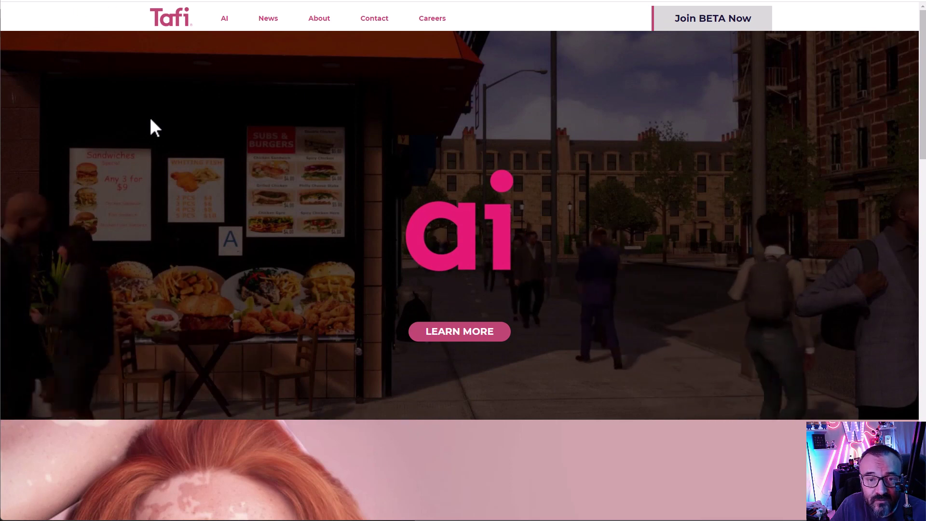
mouse_move(695, 21)
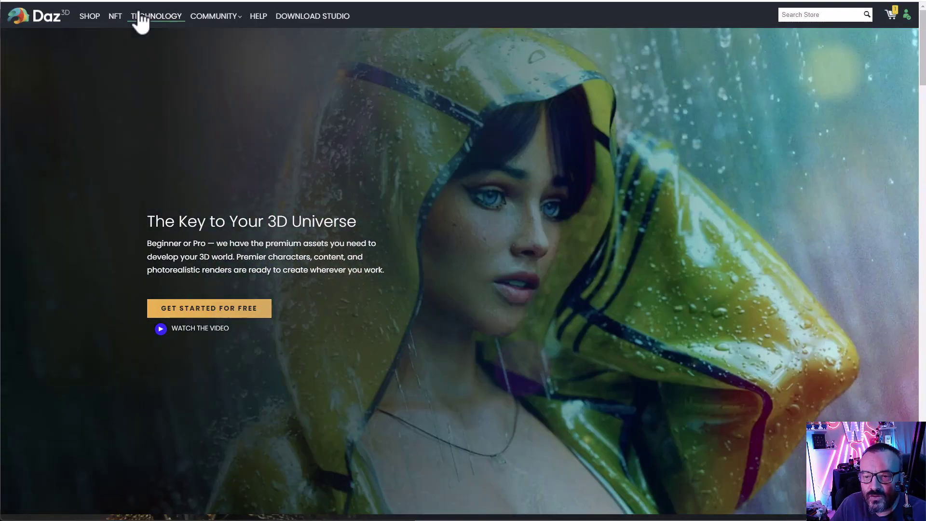
Step: Go to the Daz Install Manager download page via DOWNLOAD STUDIO and scroll down it
mouse_move(246, 23)
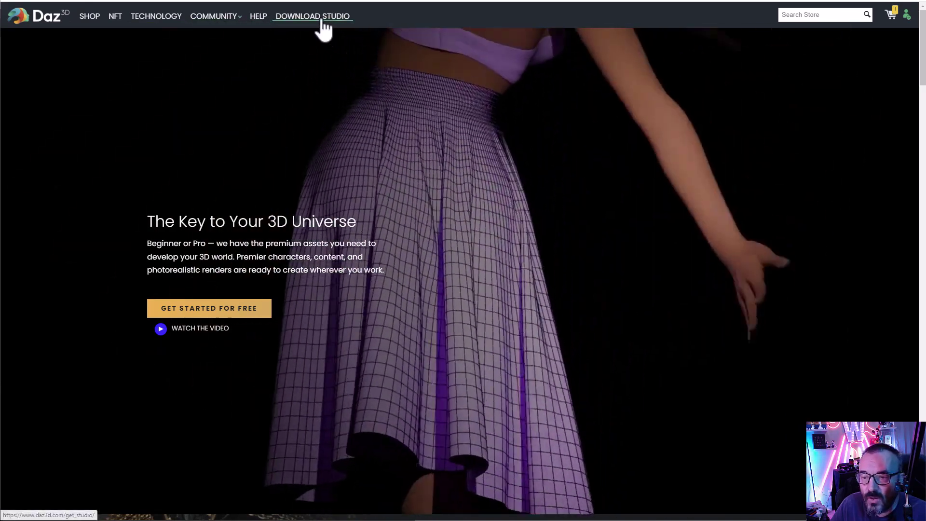
left_click(322, 19)
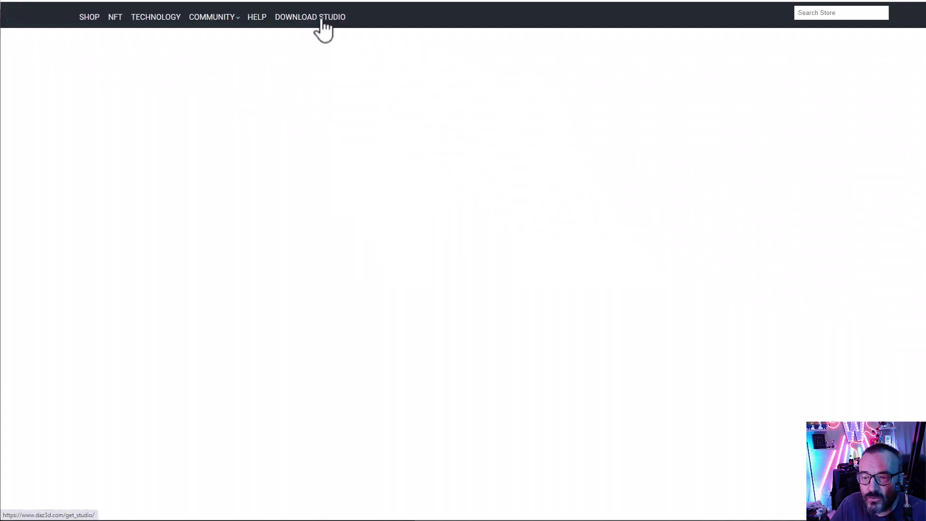
scroll(226, 239, "down", 4)
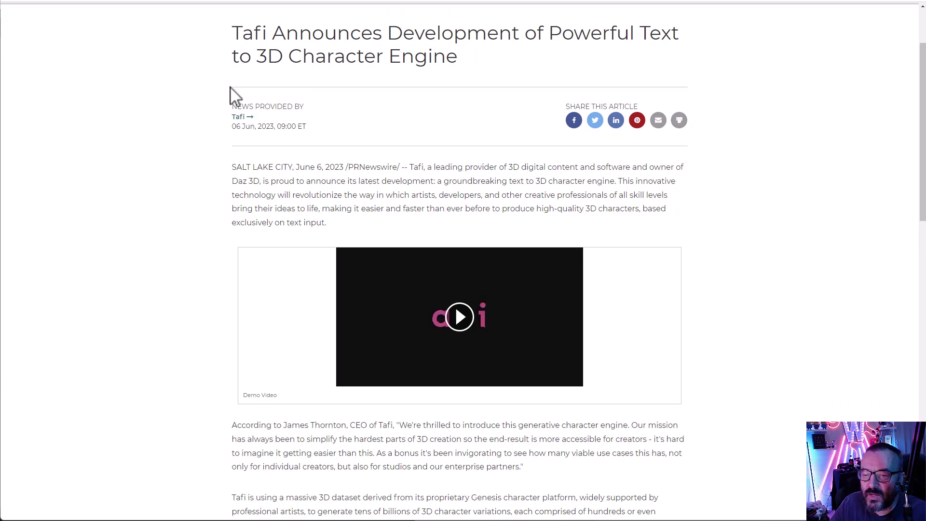
Step: Scroll through Tafi's text-to-3D character engine press release and back to the top
scroll(231, 101, "down", 1)
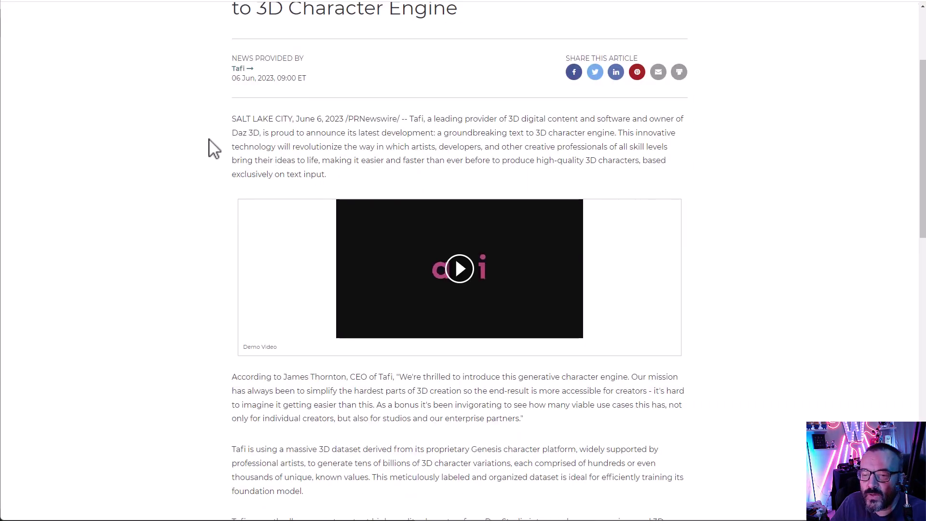
scroll(205, 150, "down", 6)
scroll(203, 161, "down", 1)
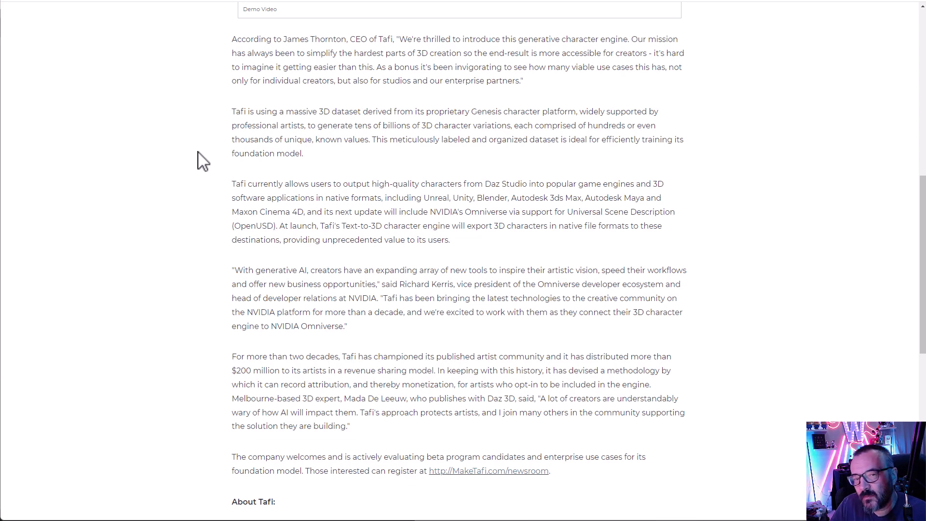
scroll(193, 157, "up", 7)
scroll(145, 106, "up", 2)
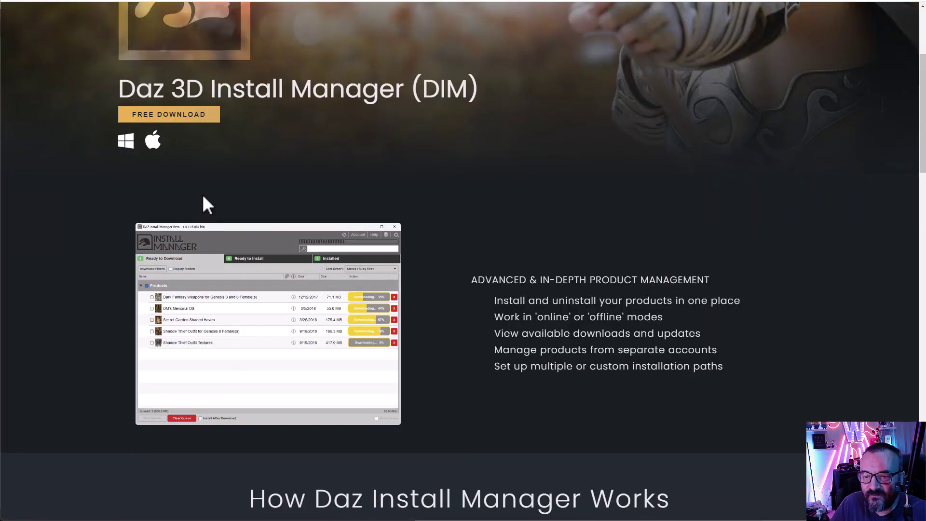
scroll(198, 145, "up", 4)
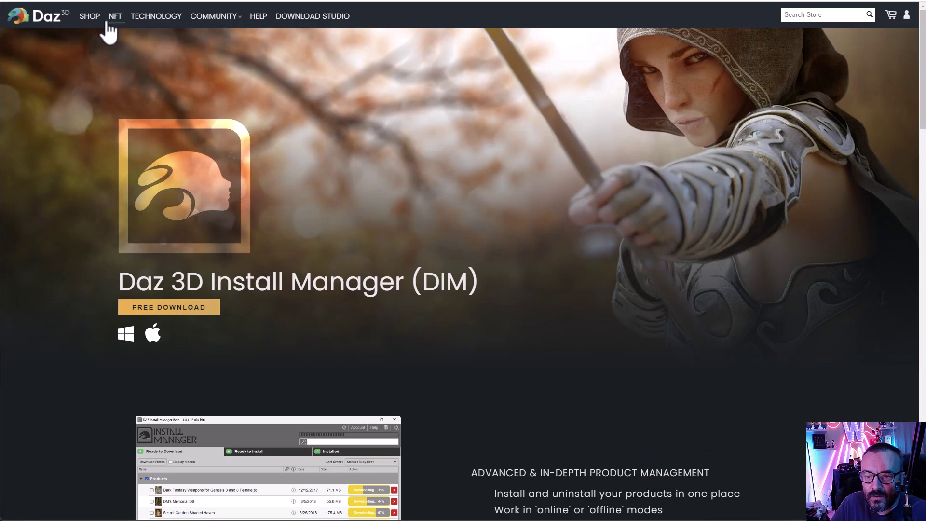
Step: Visit the Daz 3D store deals page, then the Daz NFT page, then return to the store
left_click(90, 17)
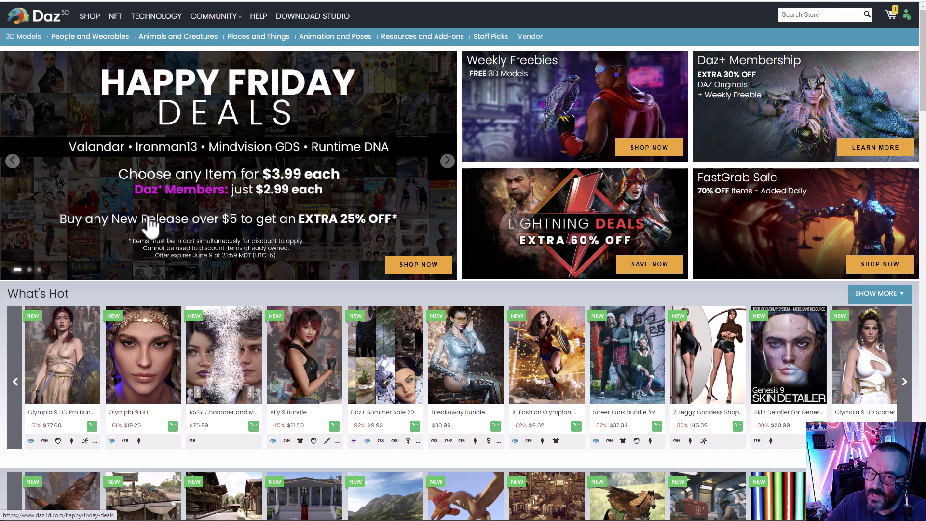
left_click(116, 17)
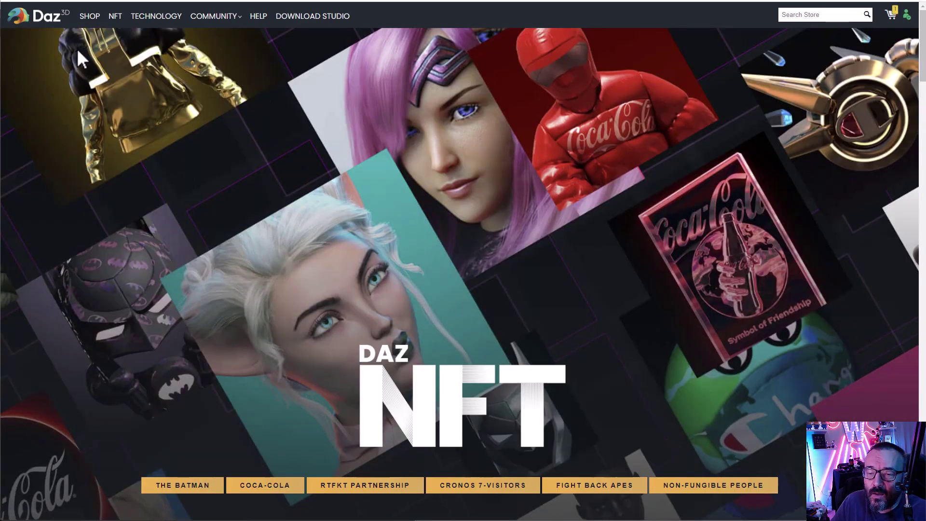
left_click(90, 16)
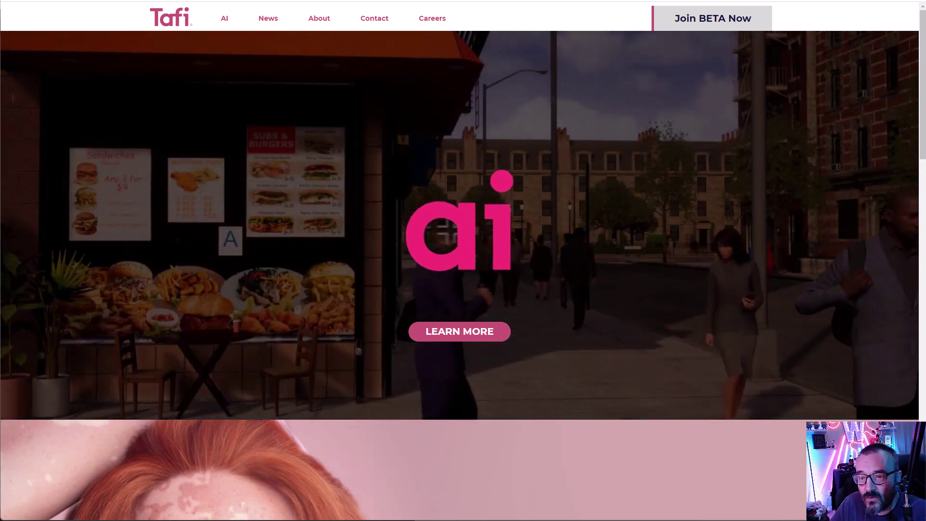
Step: Cycle from the Daz 3D store tab back to Tafi and bring up the Join BETA Now signup form
key("ctrl+Tab")
key("ctrl+Tab")
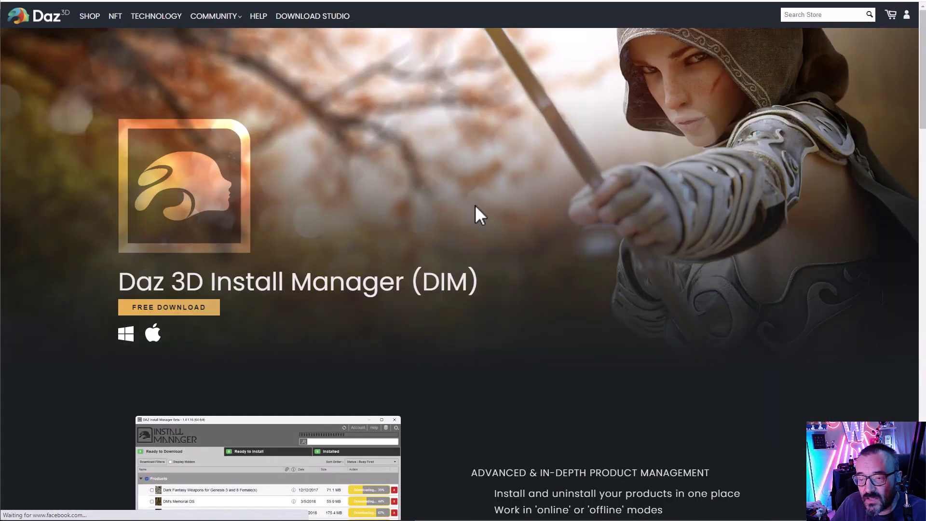
scroll(476, 213, "down", 2)
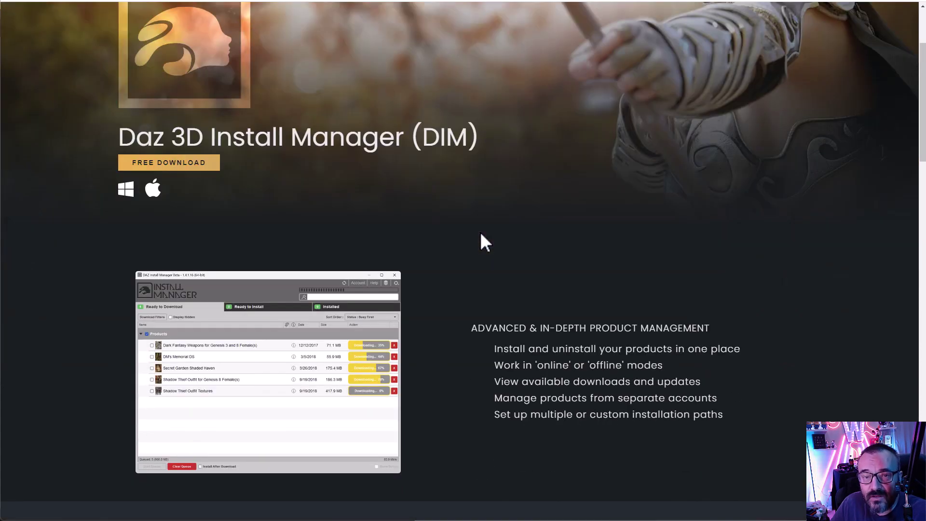
key("ctrl+Tab")
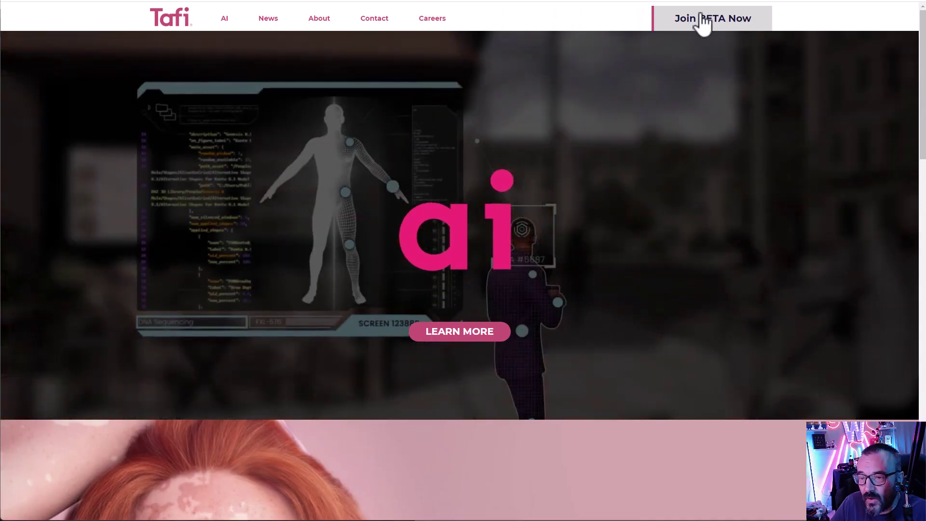
left_click(740, 29)
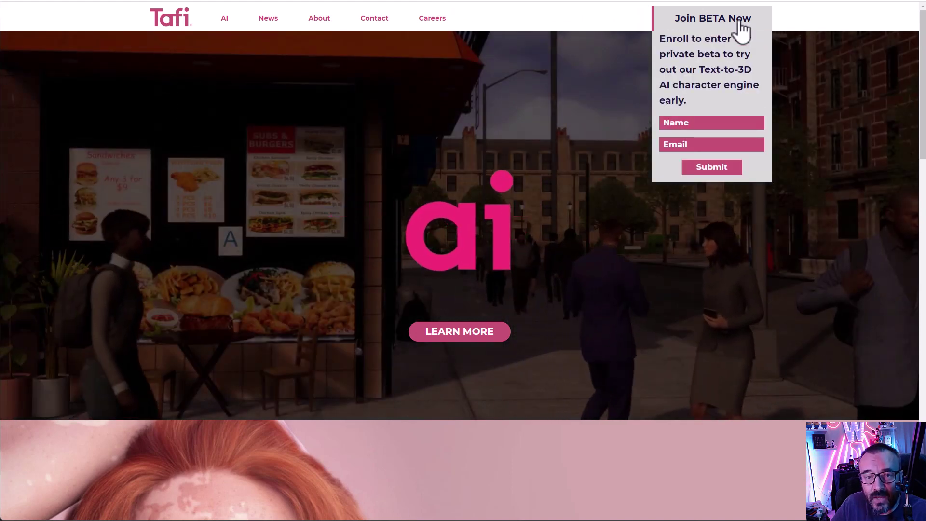